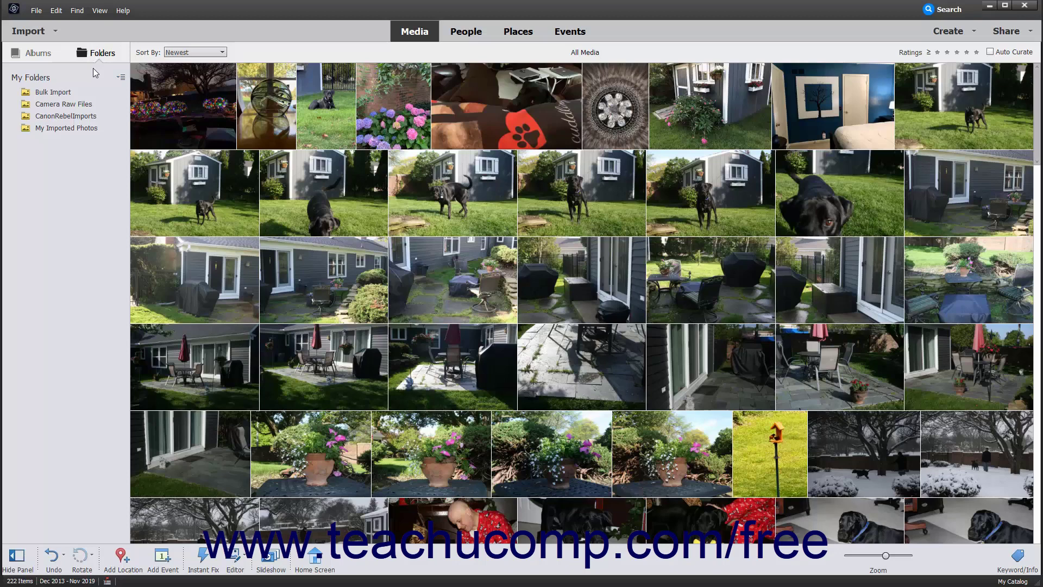
- Start a new album named "Flowers" and keep its category at None (Top Level)
{"action": "left_click", "coordinate": [38, 54]}
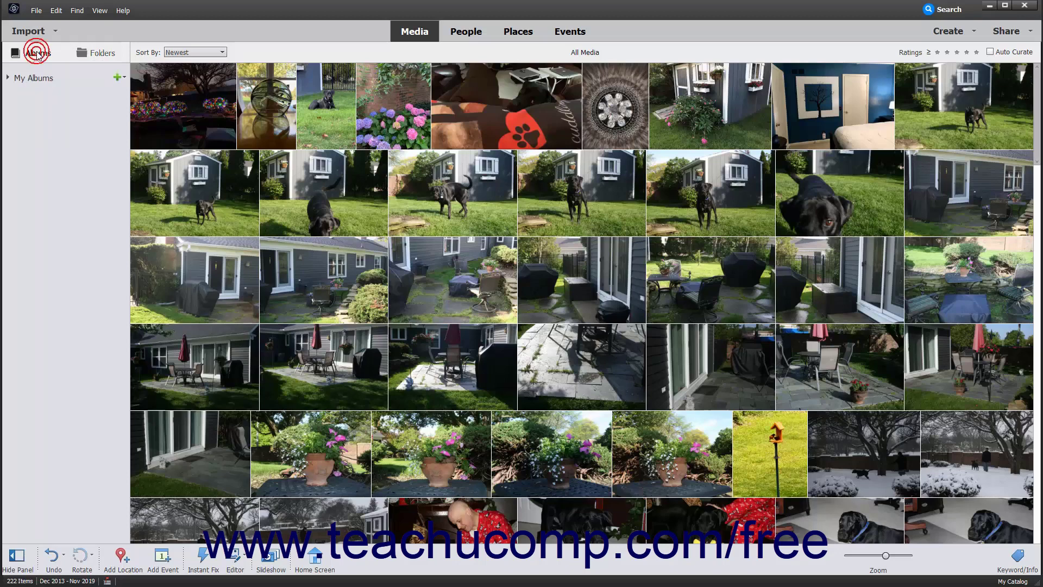
{"action": "left_click", "coordinate": [126, 80]}
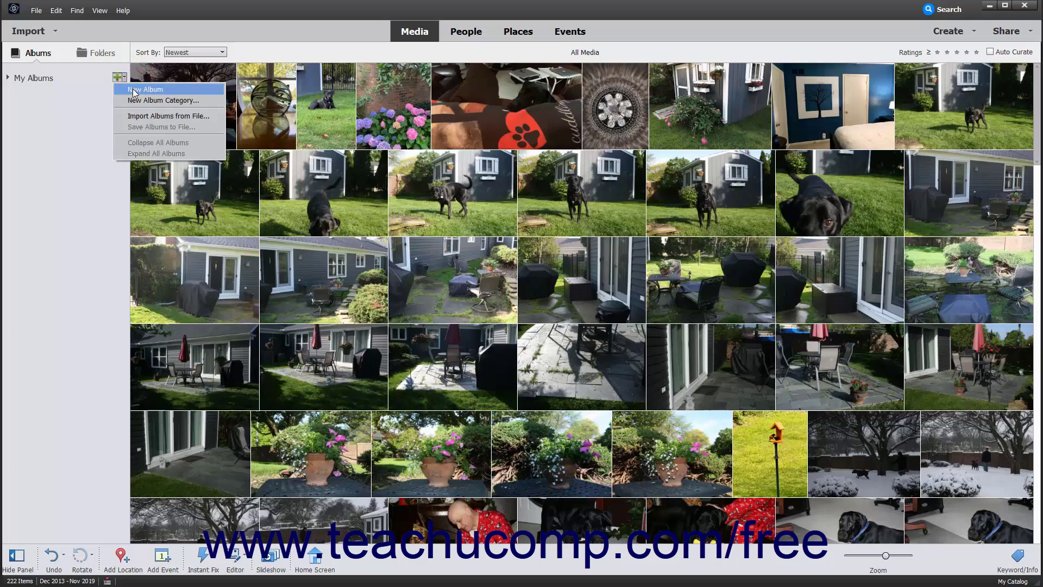
{"action": "left_click", "coordinate": [134, 90]}
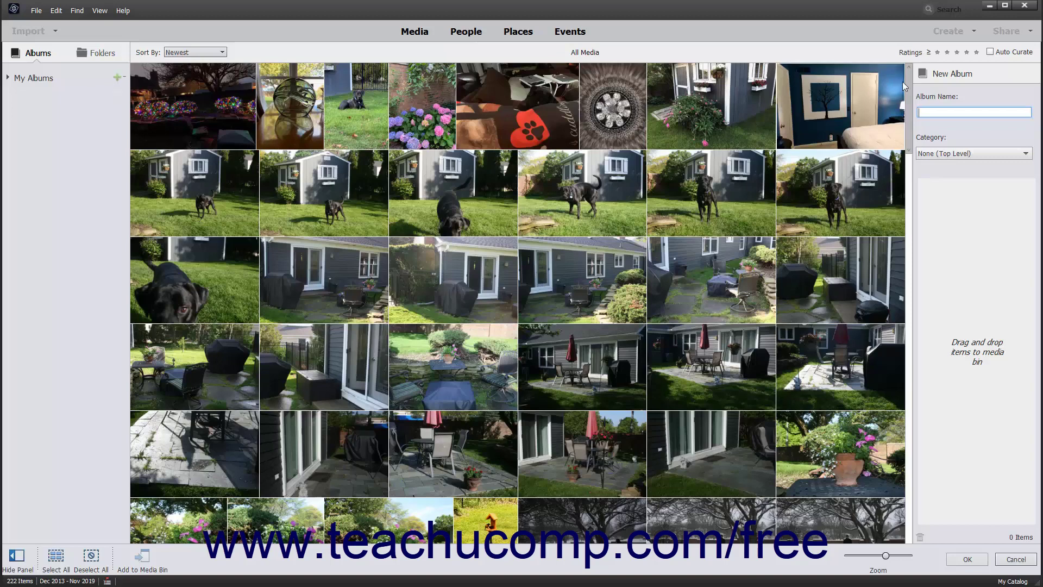
{"action": "left_click", "coordinate": [947, 75]}
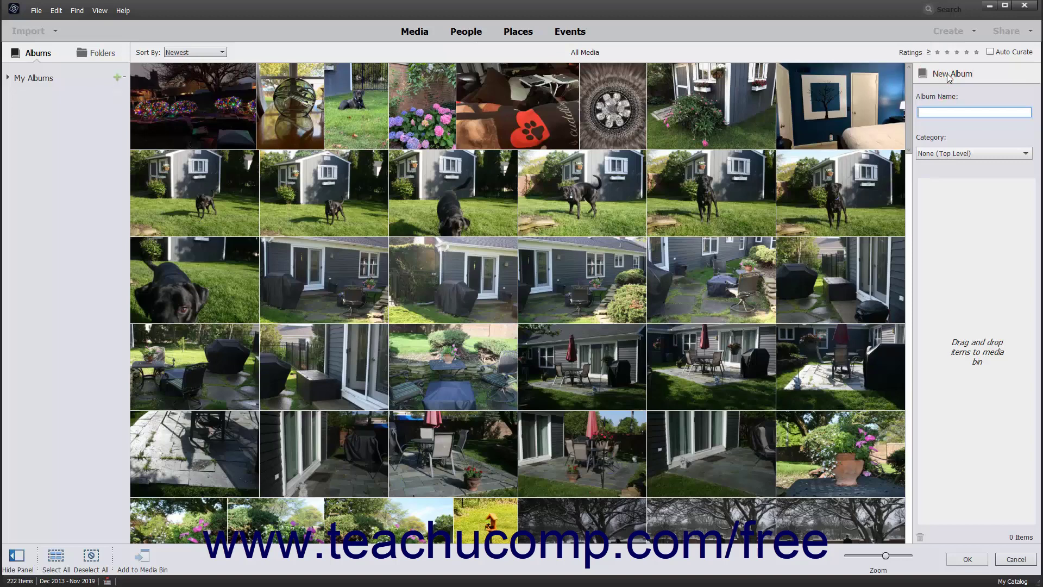
{"action": "left_click", "coordinate": [944, 112]}
{"action": "type", "text": "Flowers"}
{"action": "left_click", "coordinate": [1018, 158]}
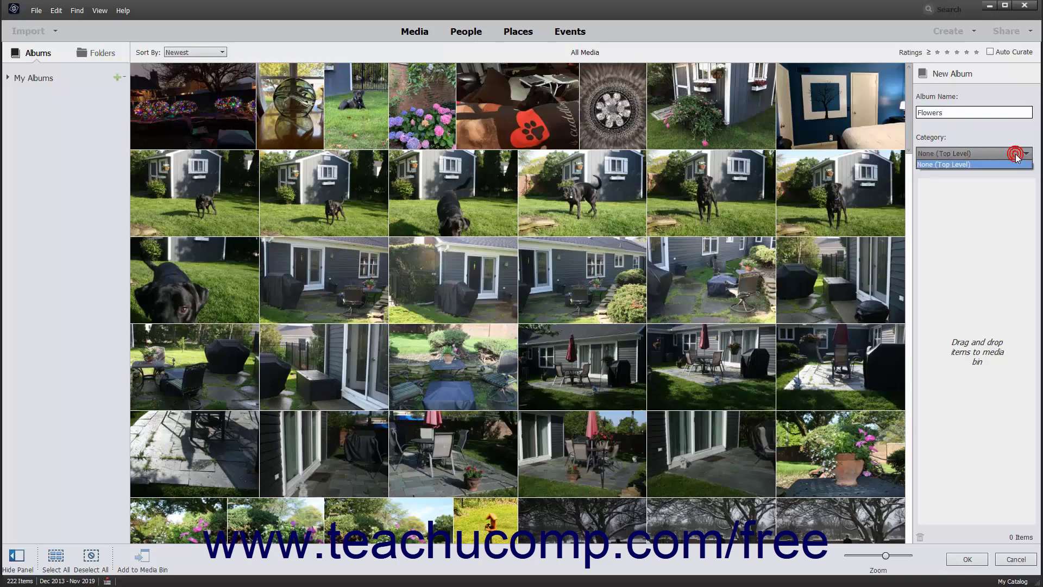
{"action": "left_click", "coordinate": [1016, 154]}
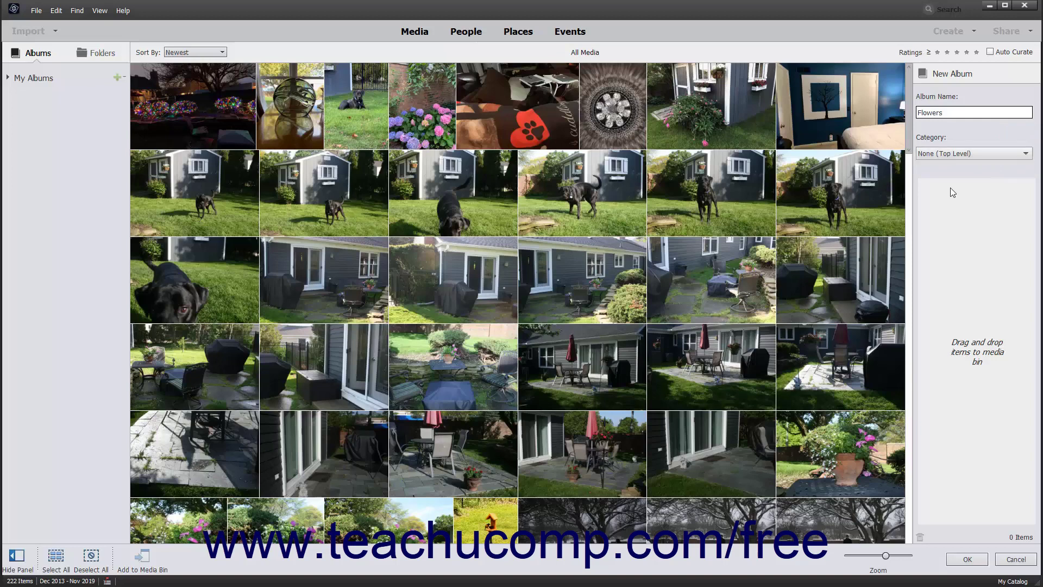
- Add the pink and purple hydrangea photo and the photo of the shed with the flowering bush to the new album
{"action": "left_click", "coordinate": [434, 102]}
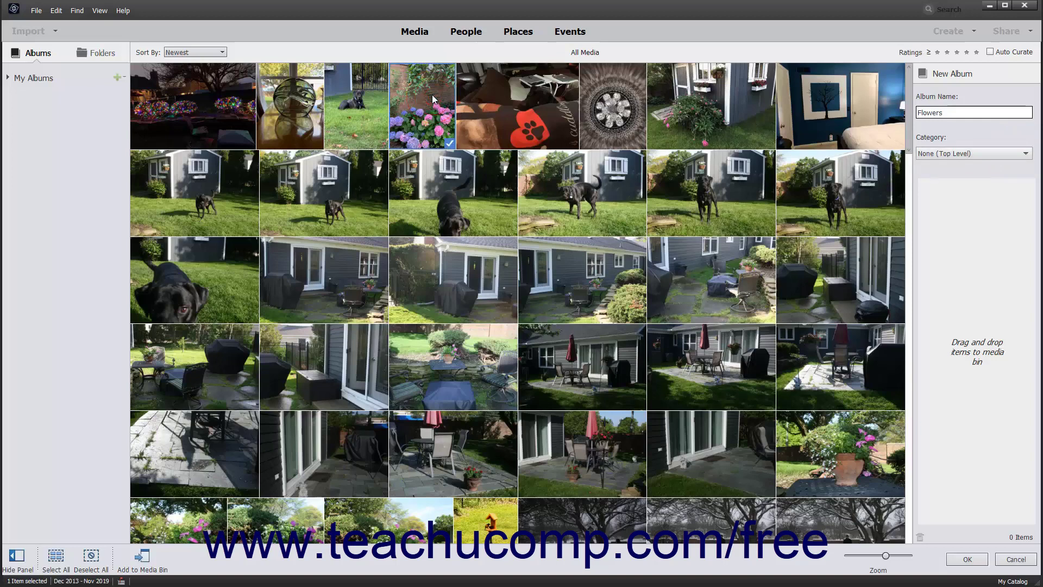
{"action": "left_click_drag", "start_coordinate": [438, 102], "coordinate": [966, 220]}
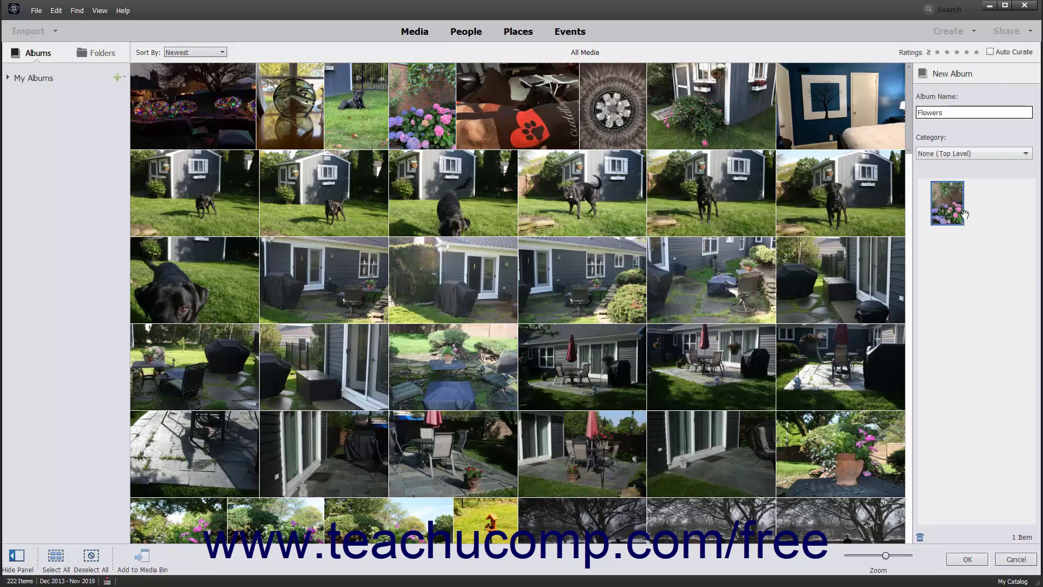
{"action": "left_click", "coordinate": [741, 122]}
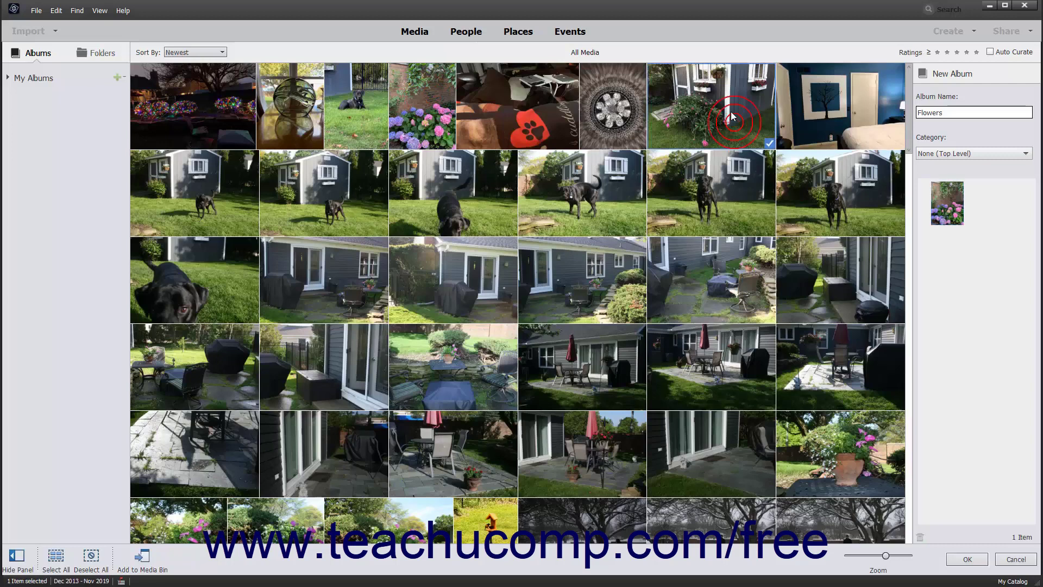
{"action": "left_click_drag", "start_coordinate": [741, 122], "coordinate": [973, 262]}
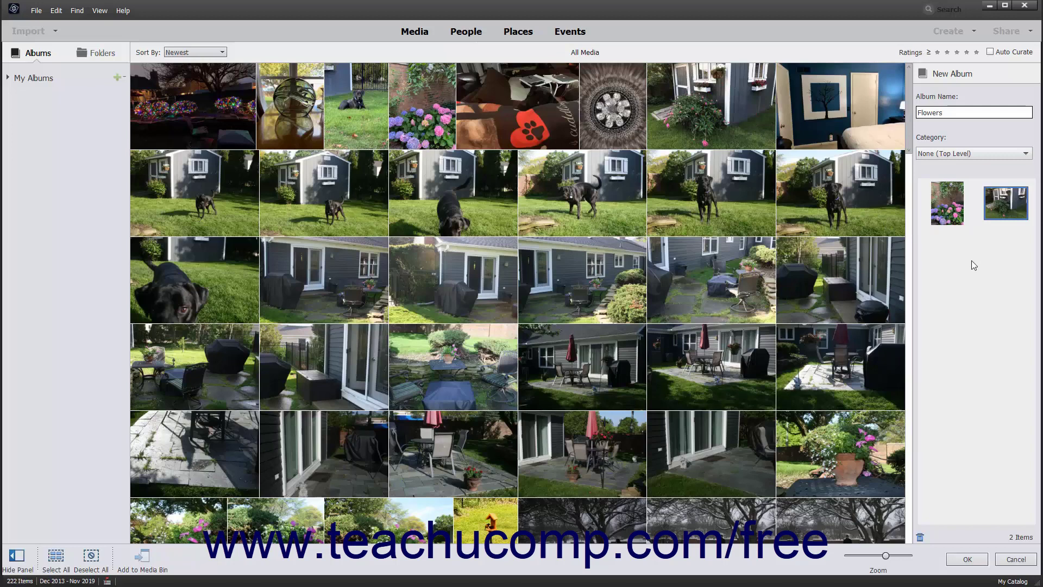
- Reorder the album's media so the hydrangea photo comes after the shed photo, and save the album
{"action": "left_click", "coordinate": [956, 220]}
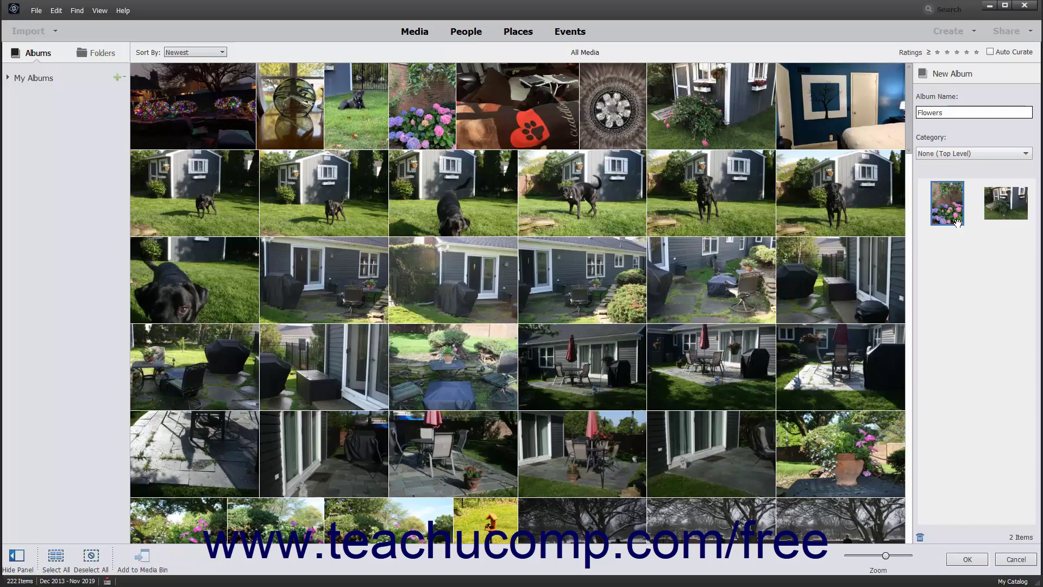
{"action": "left_click_drag", "start_coordinate": [958, 222], "coordinate": [1034, 222]}
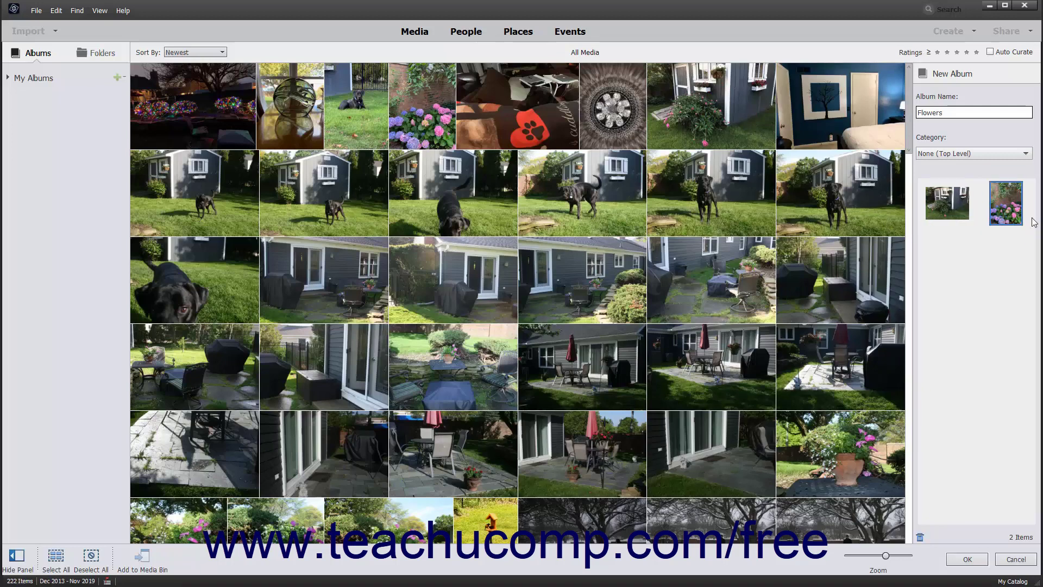
{"action": "left_click", "coordinate": [980, 562]}
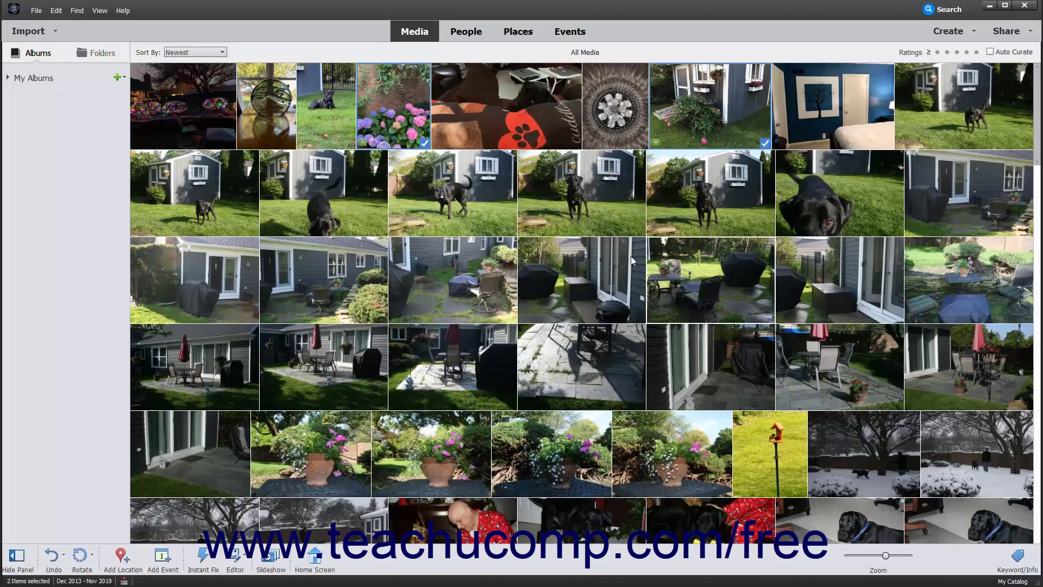
- Expand My Albums and add the second potted-flower photo from the media grid to the Flowers album
{"action": "left_click", "coordinate": [8, 78]}
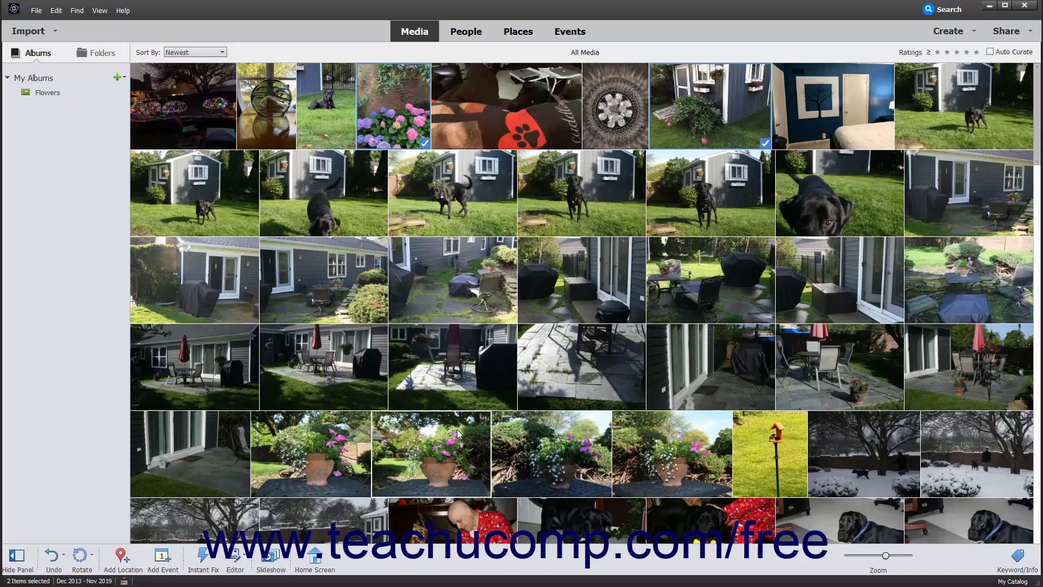
{"action": "left_click_drag", "start_coordinate": [459, 456], "coordinate": [66, 106]}
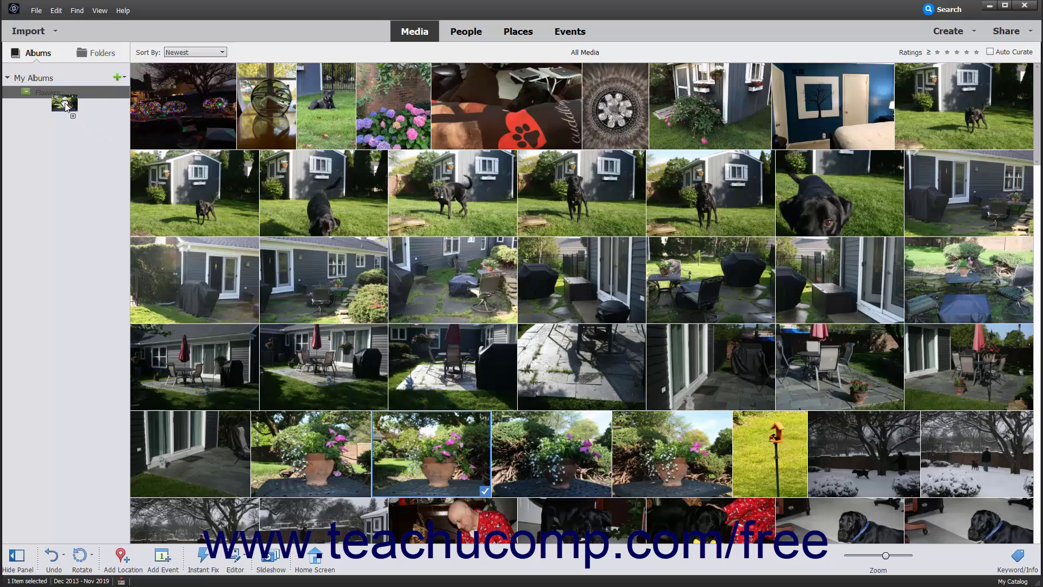
{"action": "left_click_drag", "start_coordinate": [51, 95], "coordinate": [51, 94]}
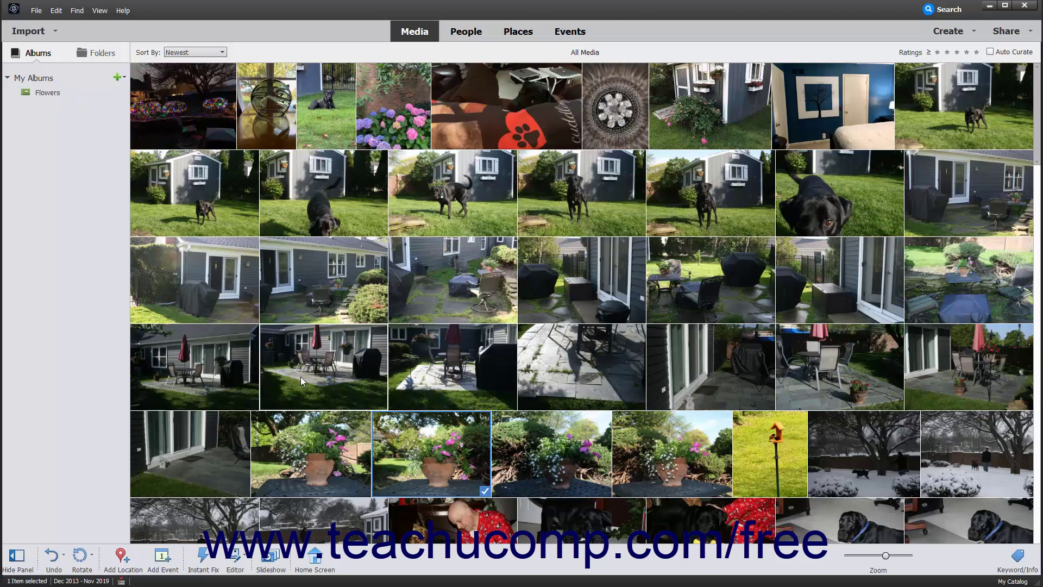
- Remove the selected potted-flower photo from the Flowers album
{"action": "right_click", "coordinate": [429, 457]}
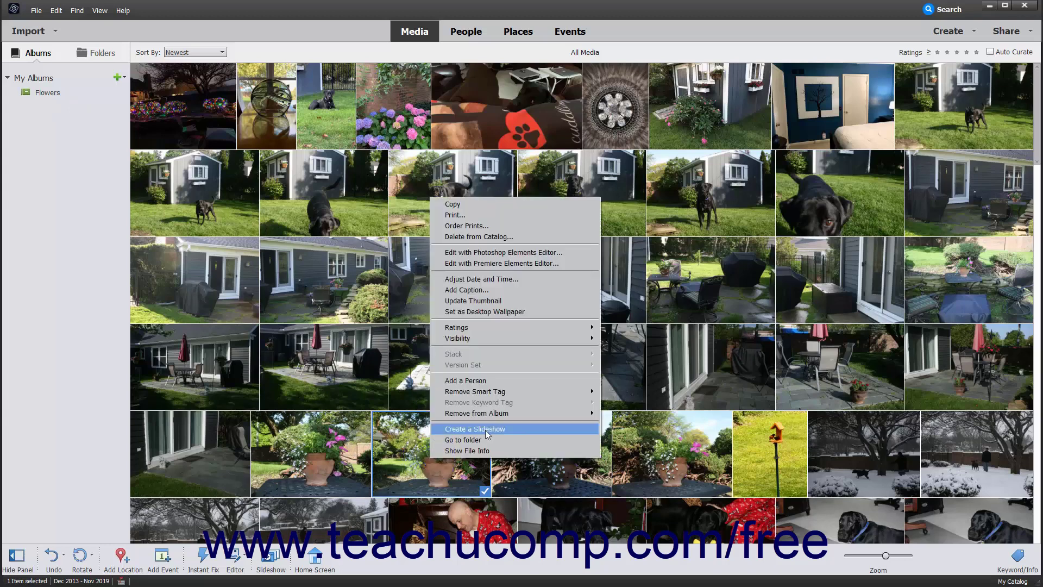
{"action": "mouse_move", "coordinate": [505, 416]}
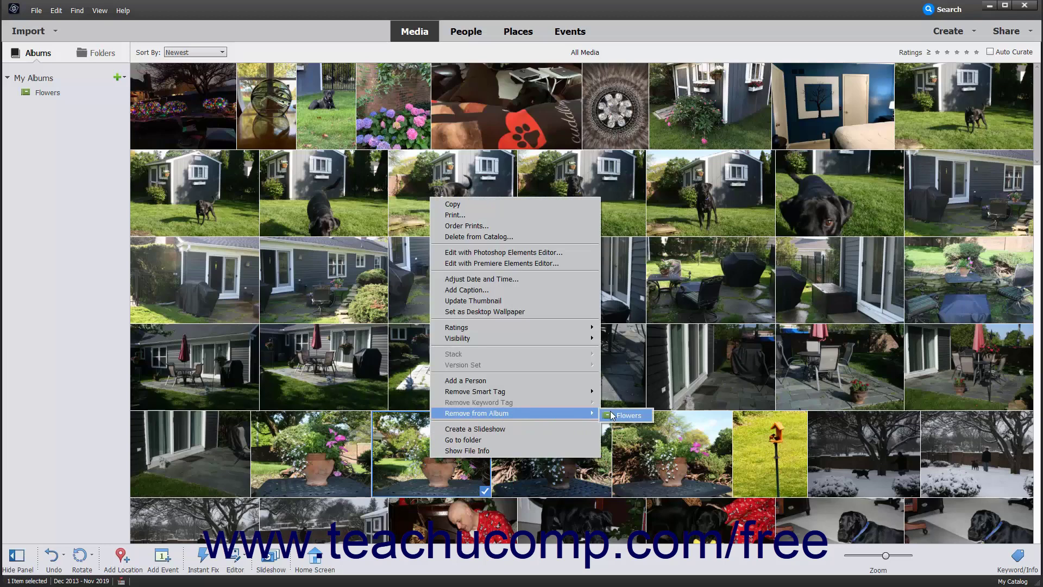
{"action": "left_click", "coordinate": [611, 411]}
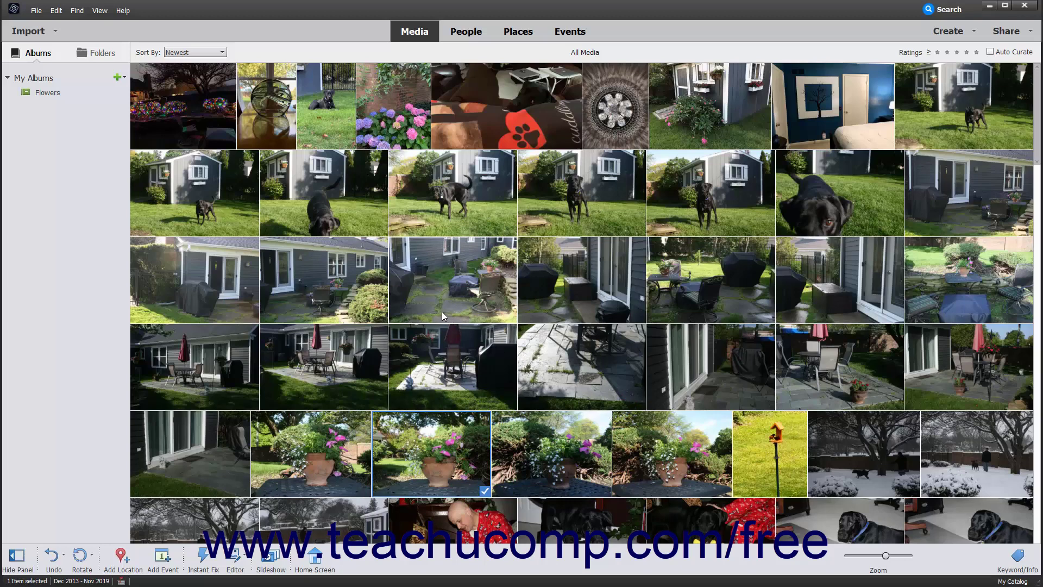
- Collapse and expand the My Albums list, view the contents of the Flowers album, and return to all media
{"action": "left_click", "coordinate": [40, 54]}
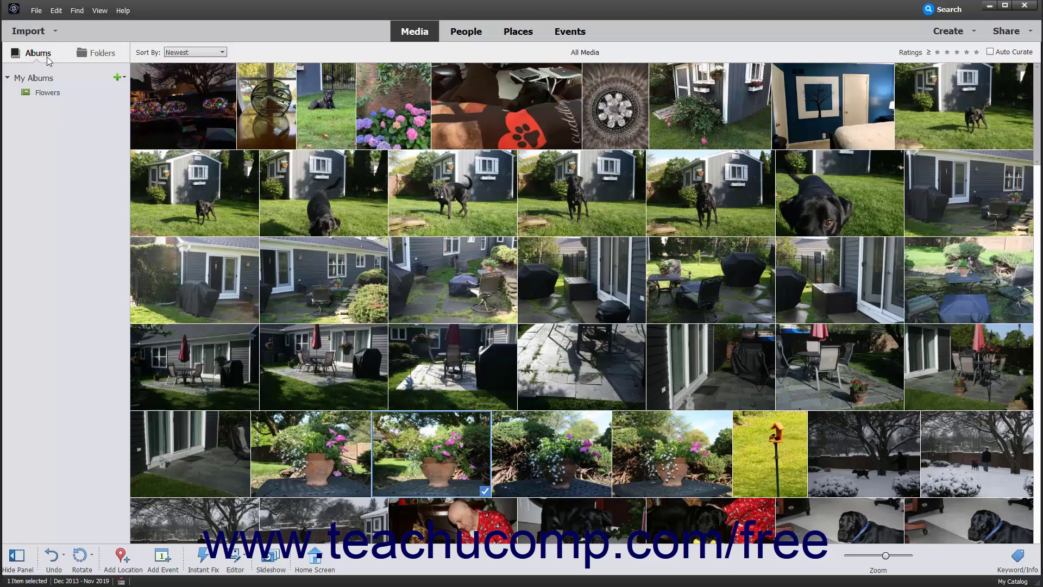
{"action": "left_click", "coordinate": [6, 77]}
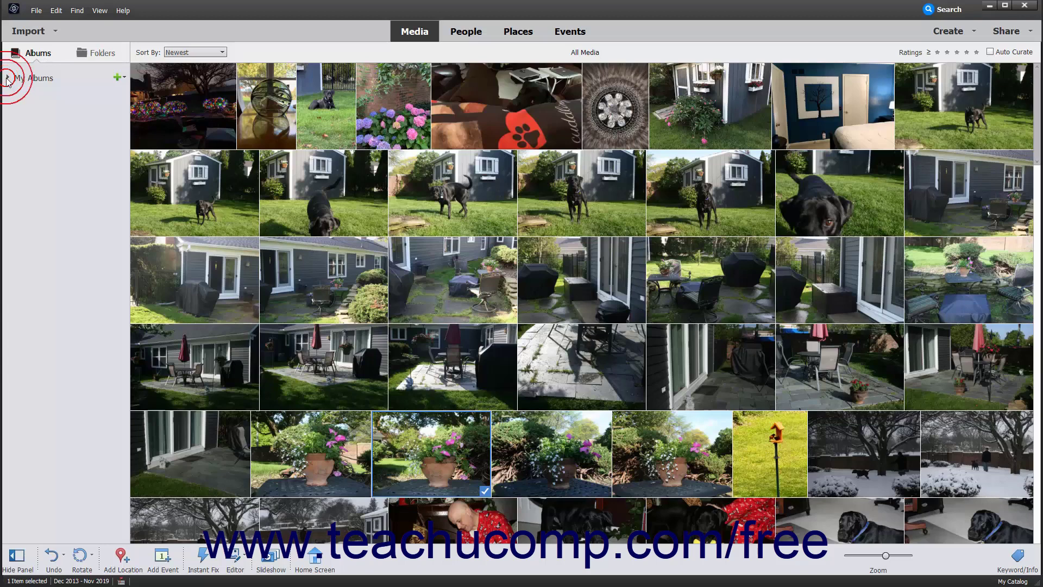
{"action": "left_click", "coordinate": [7, 78]}
{"action": "left_click", "coordinate": [7, 77]}
{"action": "left_click", "coordinate": [7, 78]}
{"action": "left_click", "coordinate": [39, 93]}
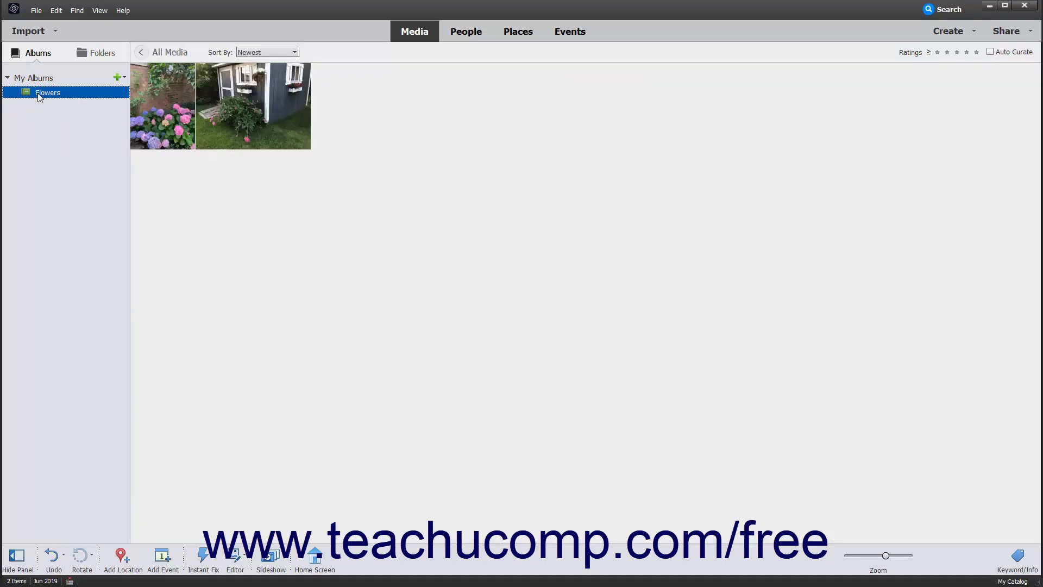
{"action": "left_click", "coordinate": [142, 53]}
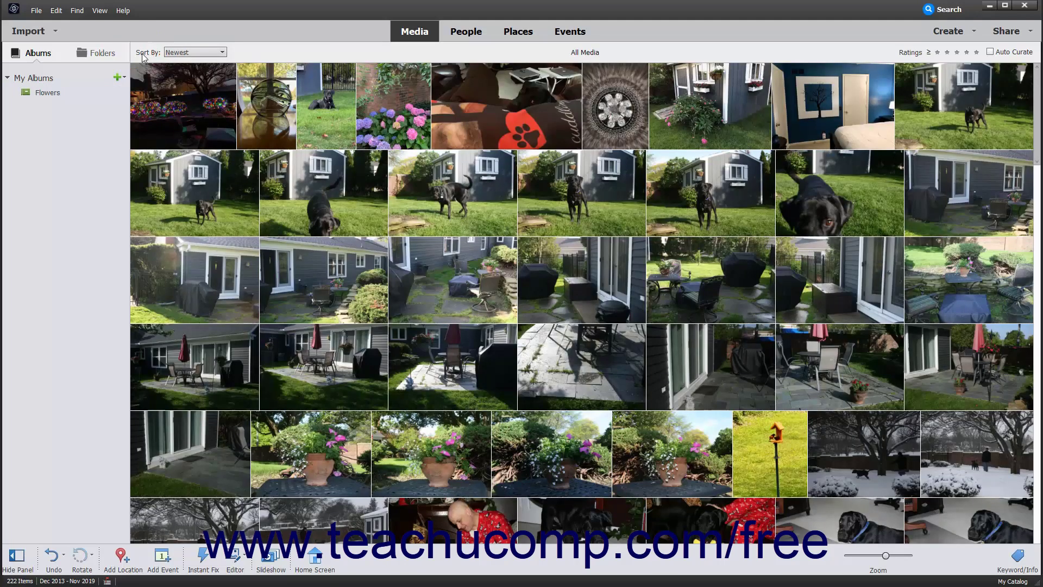
- Delete the Flowers album from My Albums
{"action": "right_click", "coordinate": [57, 93]}
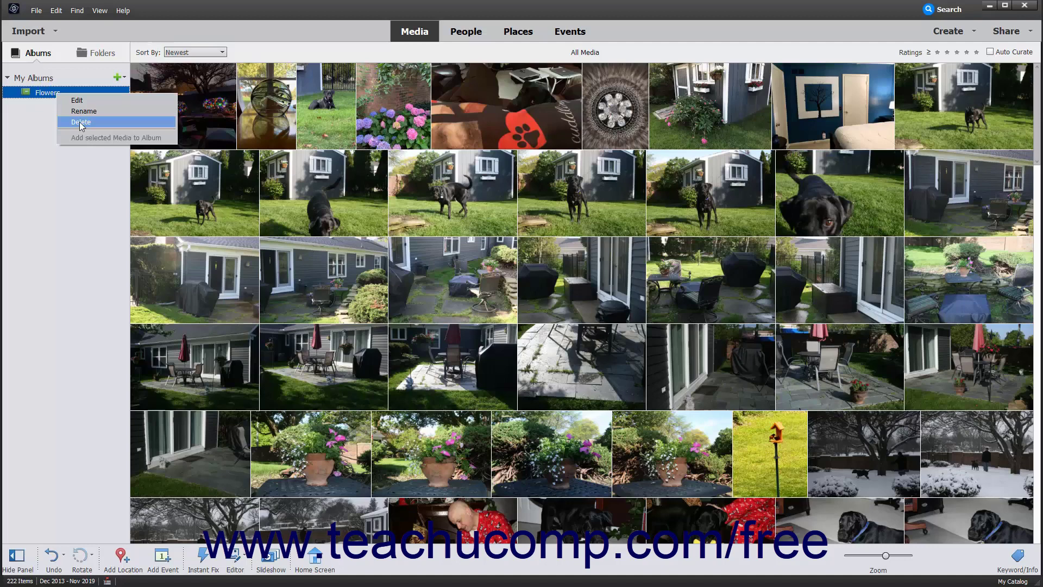
{"action": "left_click", "coordinate": [79, 122]}
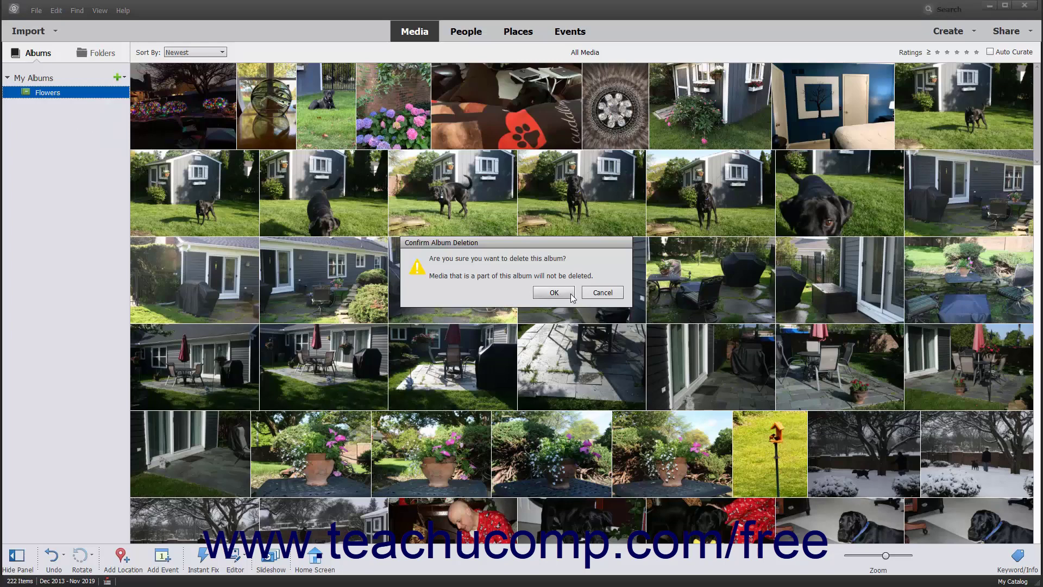
{"action": "left_click", "coordinate": [554, 292]}
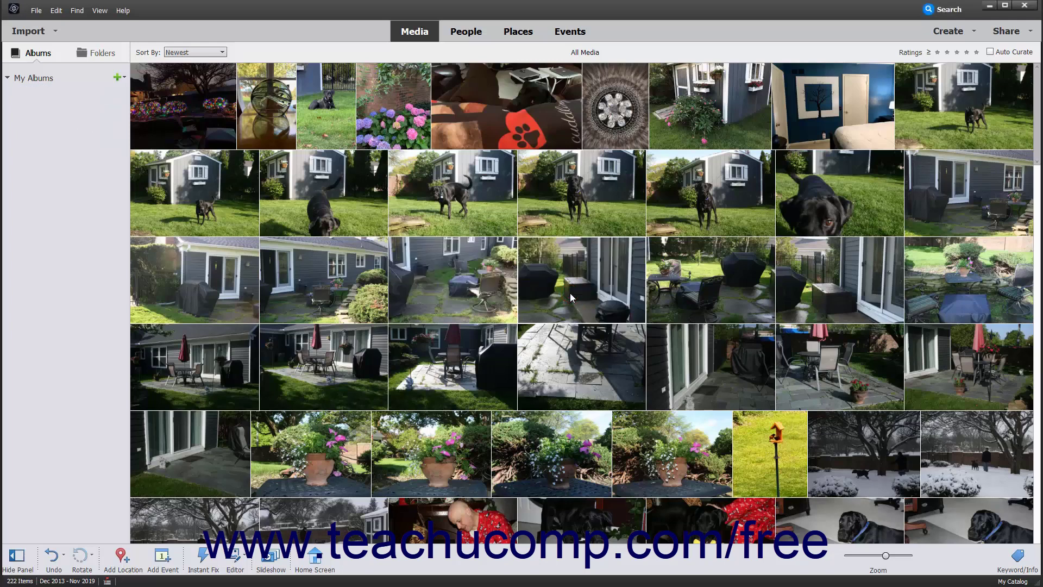